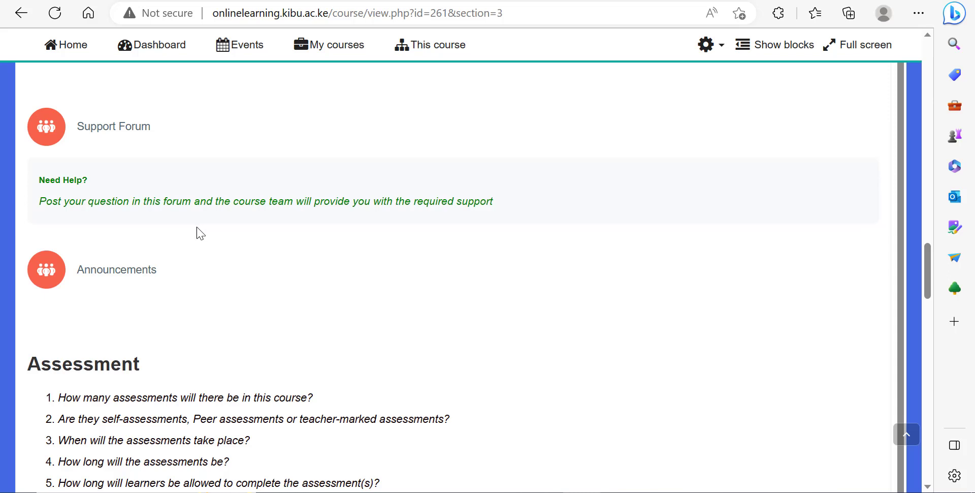
Turn editing on for the course and locate the 15 April - 21 April week
left_click(709, 52)
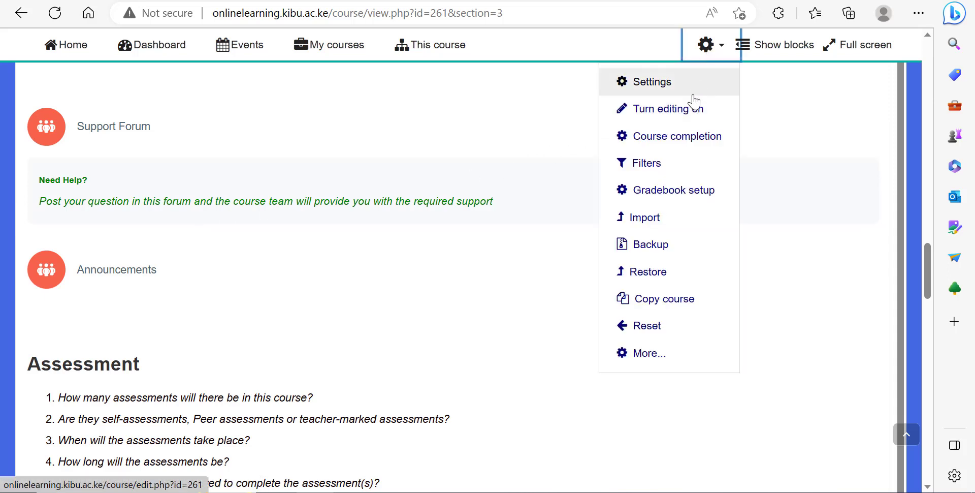
left_click(677, 116)
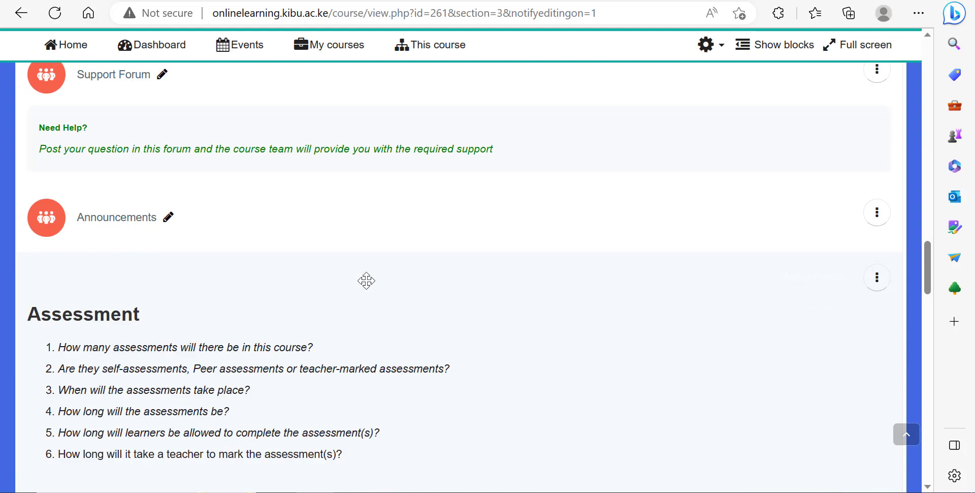
scroll(366, 281, "down", 20)
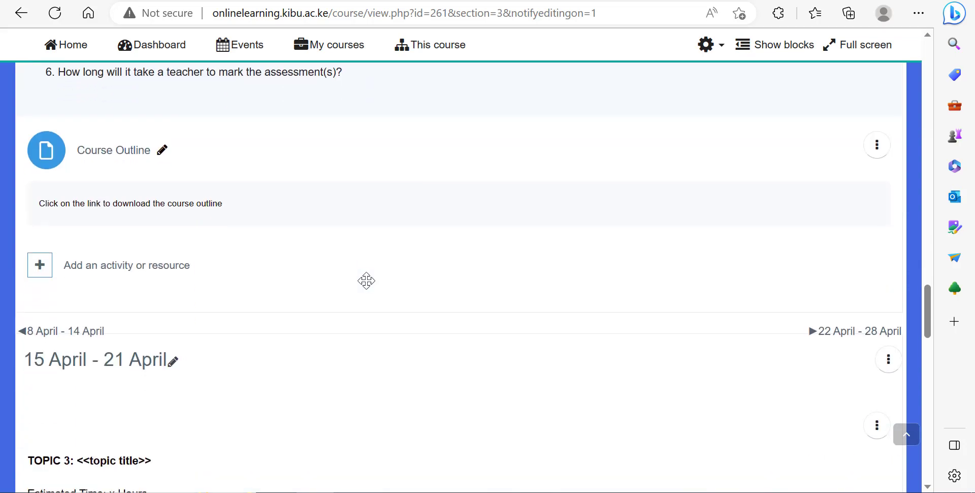
scroll(366, 275, "down", 3)
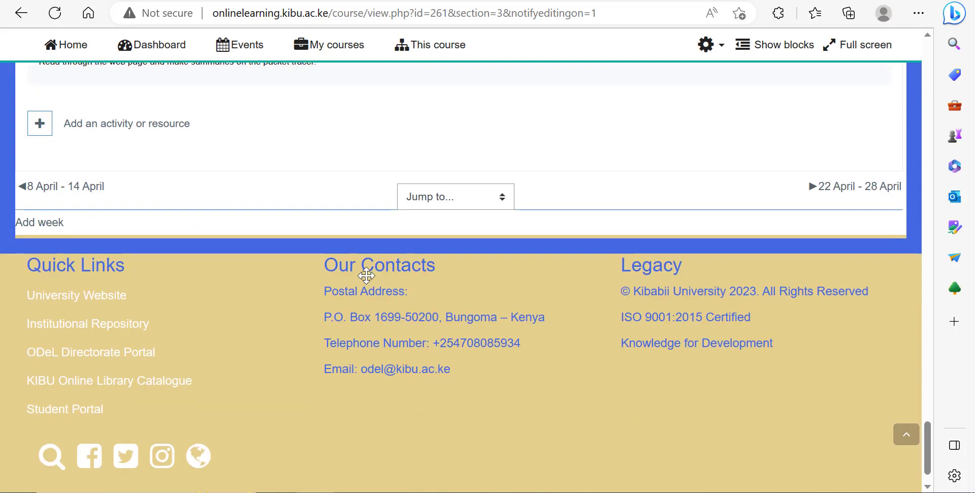
scroll(367, 275, "up", 2)
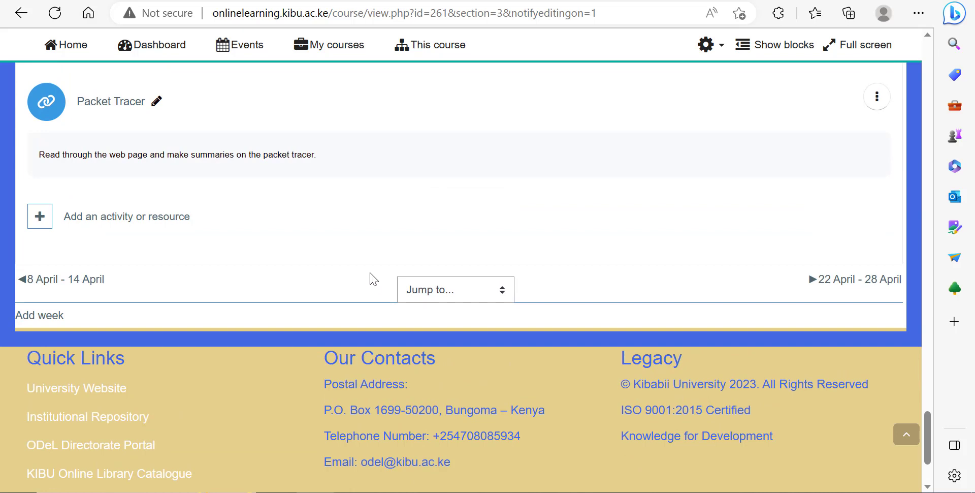
scroll(140, 252, "up", 2)
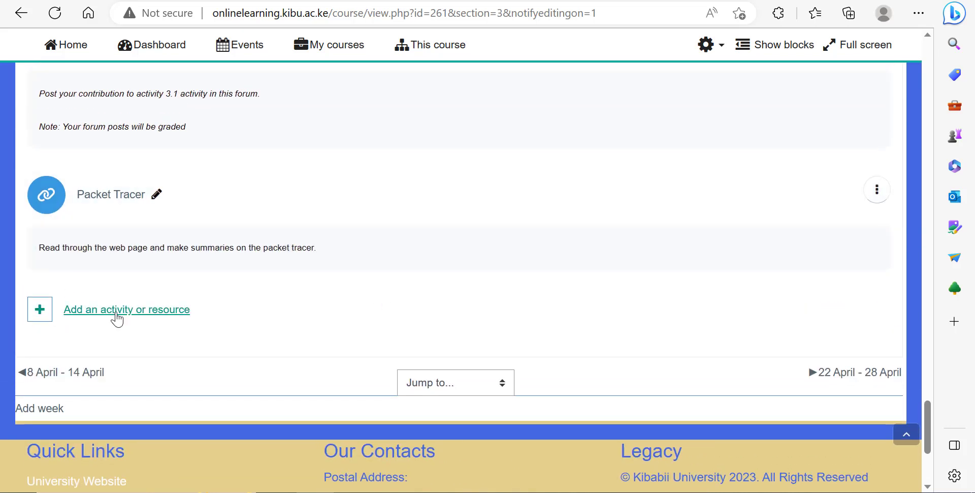
Start adding a Book resource to that week from the Resources list
left_click(117, 317)
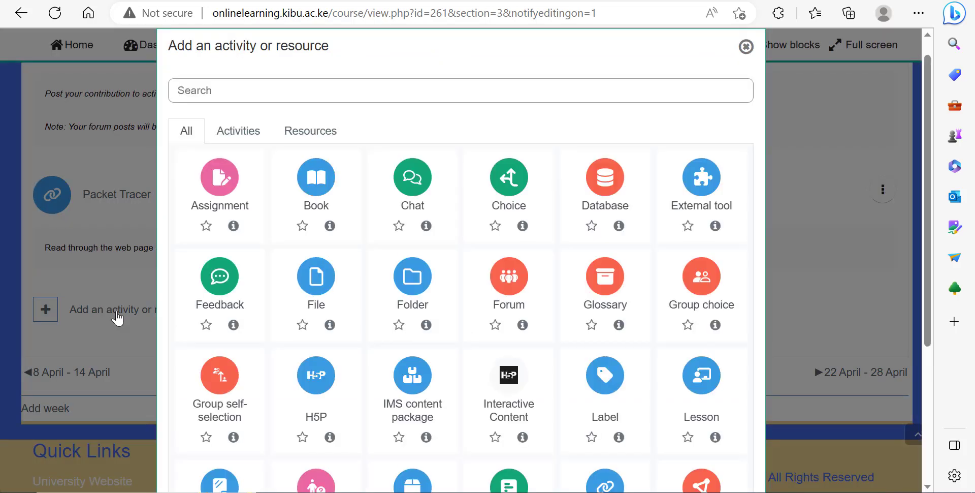
left_click(327, 138)
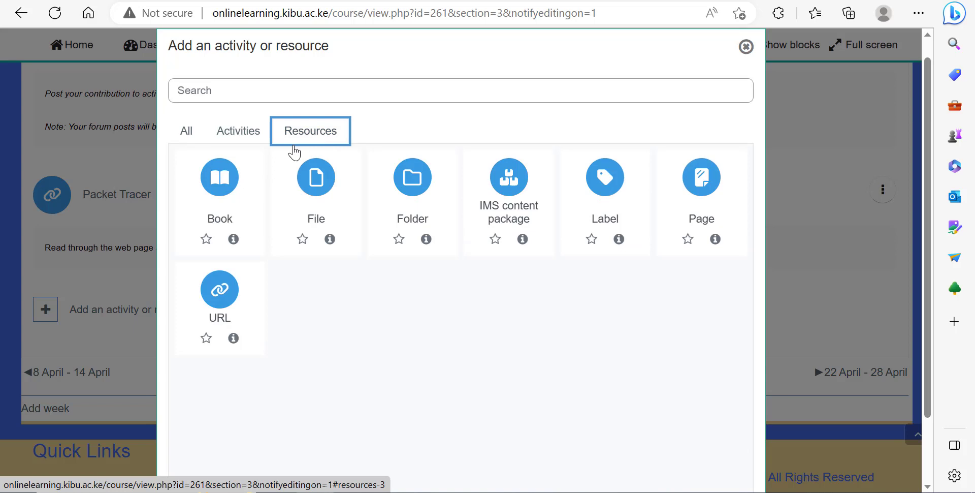
left_click(213, 219)
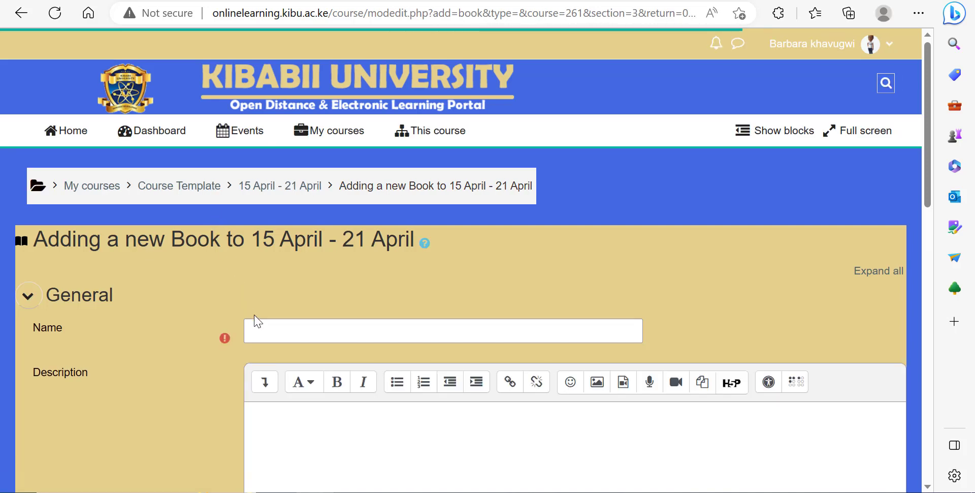
Name the new book 'Week 1 Book Resource'
left_click(270, 335)
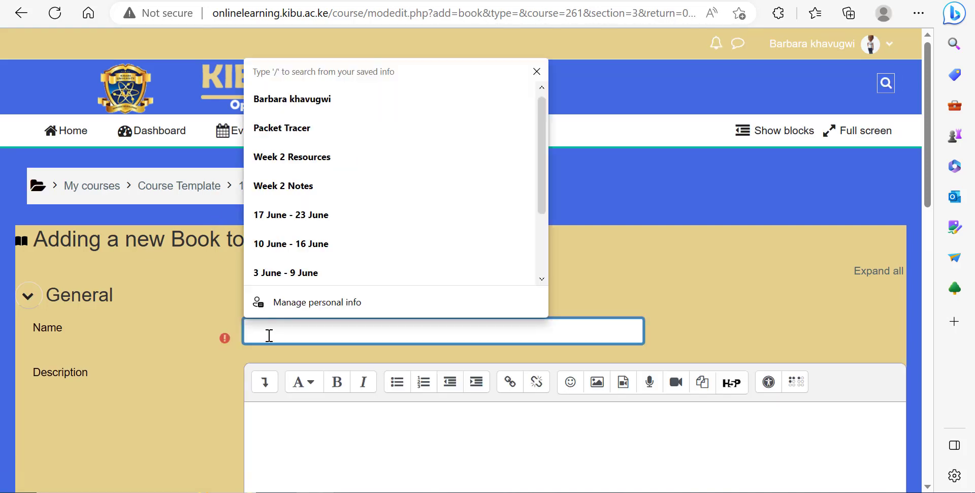
type("wee")
key("BackSpace")
key("BackSpace")
key("BackSpace")
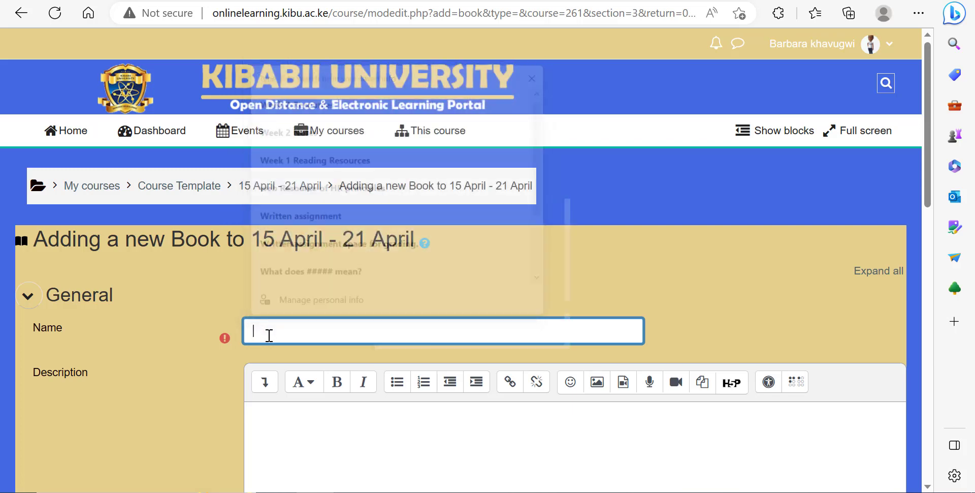
type("Week 1 ")
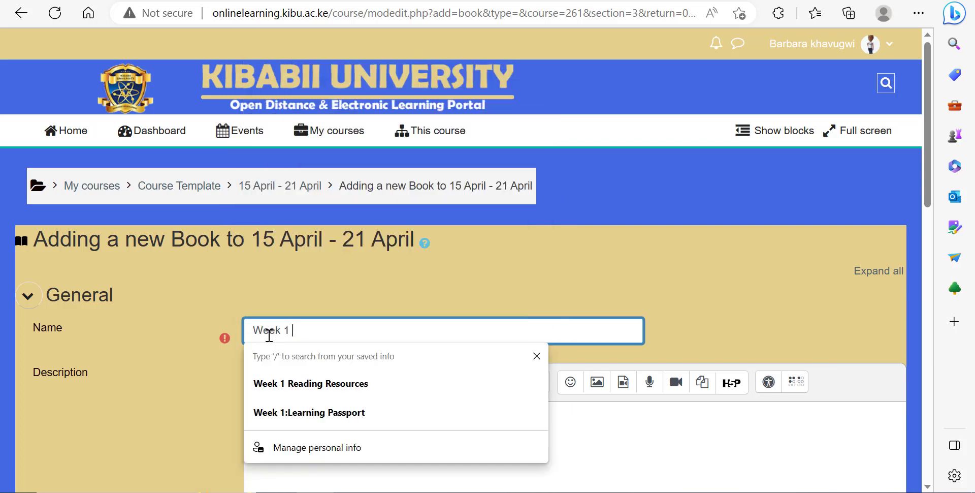
type("Book")
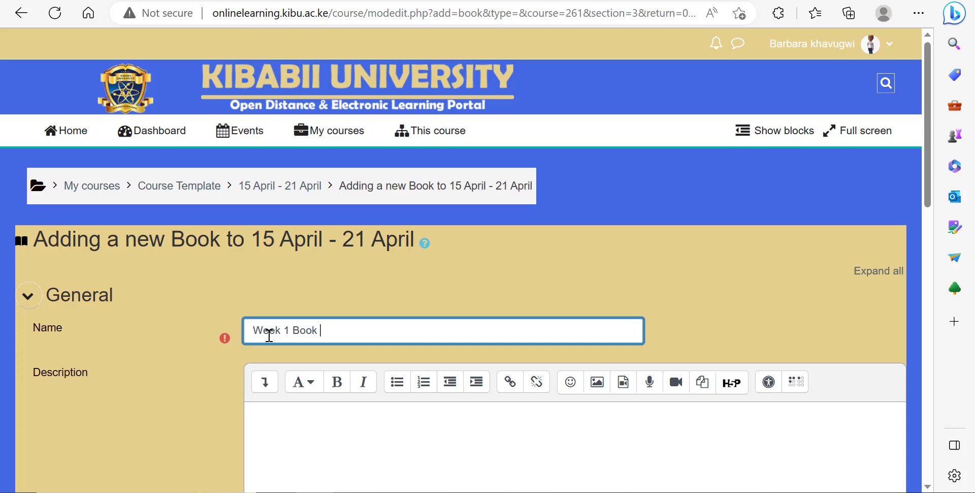
type(" Resource")
Show the description on the course page and describe working through the book's pages and activities
scroll(385, 339, "down", 3)
left_click(249, 398)
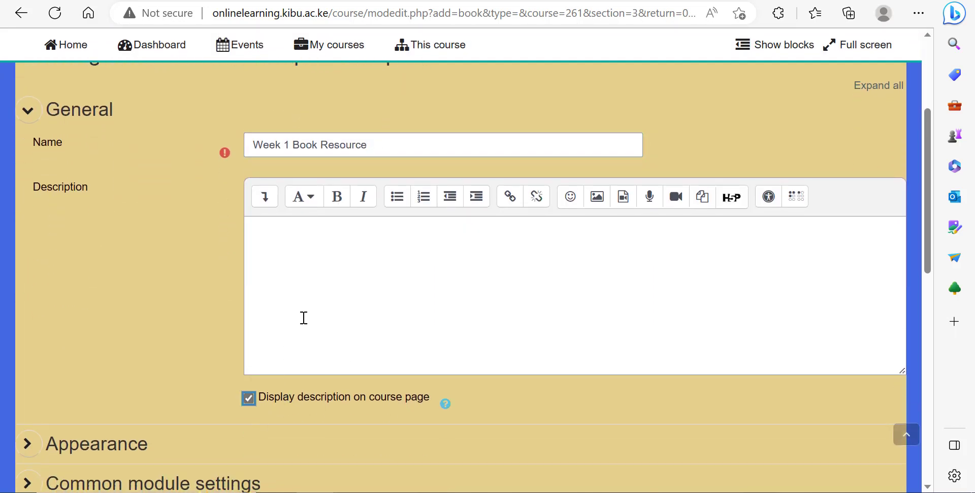
left_click(322, 319)
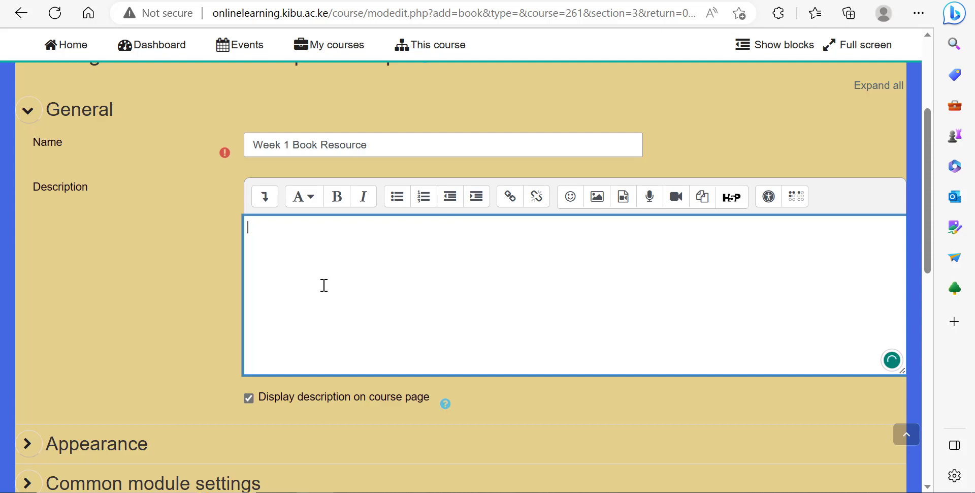
type("Go through the ")
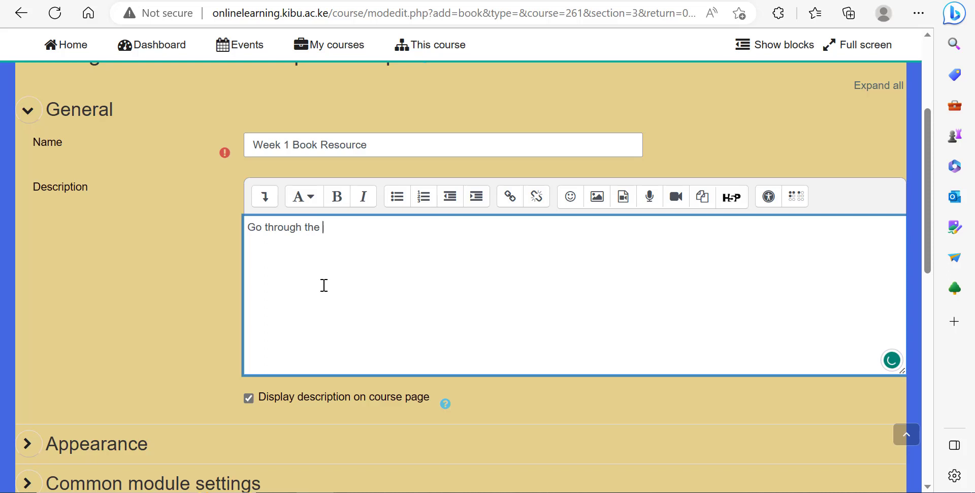
type("sections/ pages")
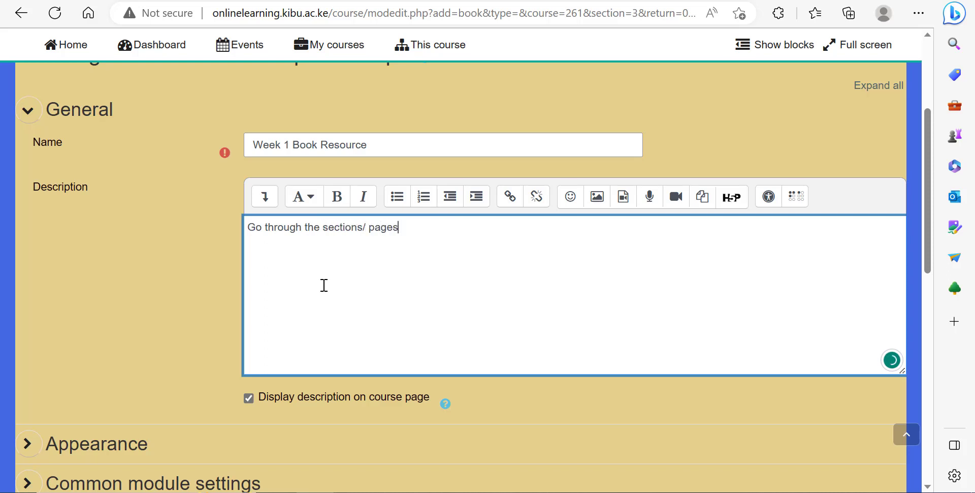
type(" of the book tool and wo")
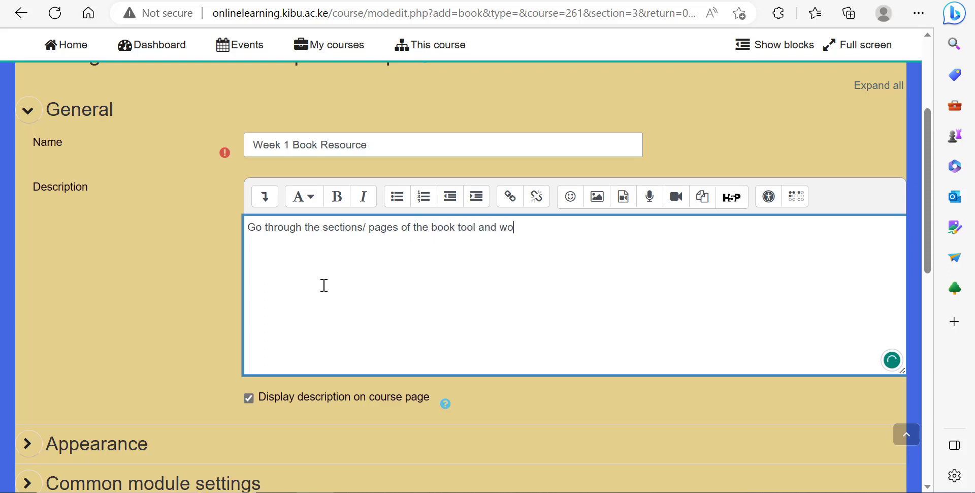
type("rk on the activities p")
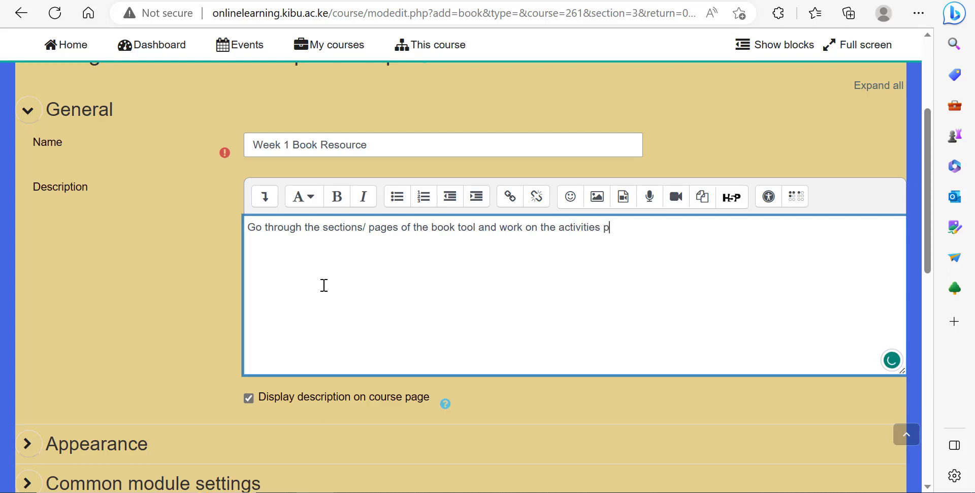
type("rovee")
key("BackSpace")
type("ided in the activit")
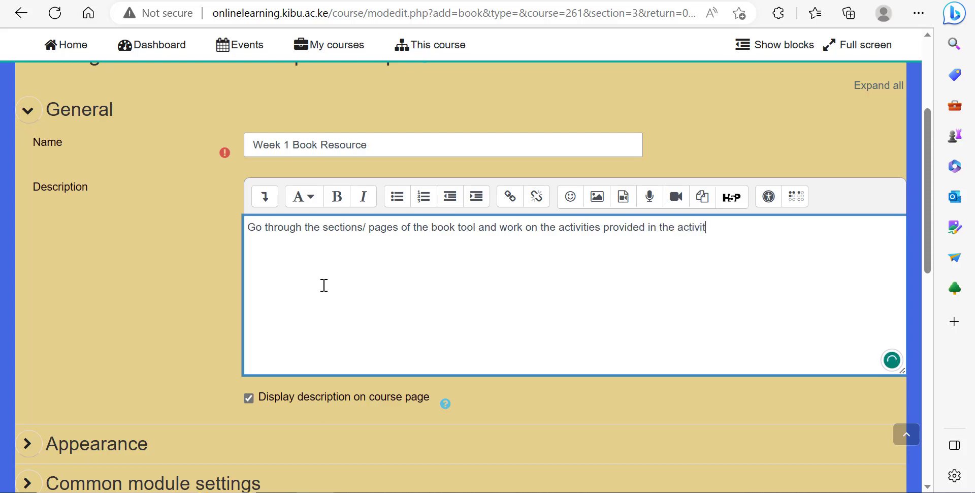
type("y description.")
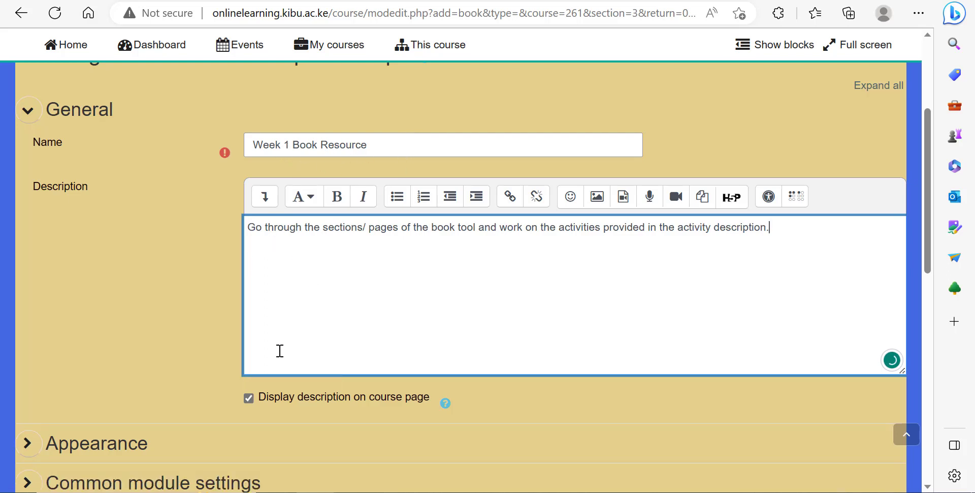
Mark the book complete once viewed, with expected completion on 8 May 2023, 22:37
scroll(276, 355, "down", 2)
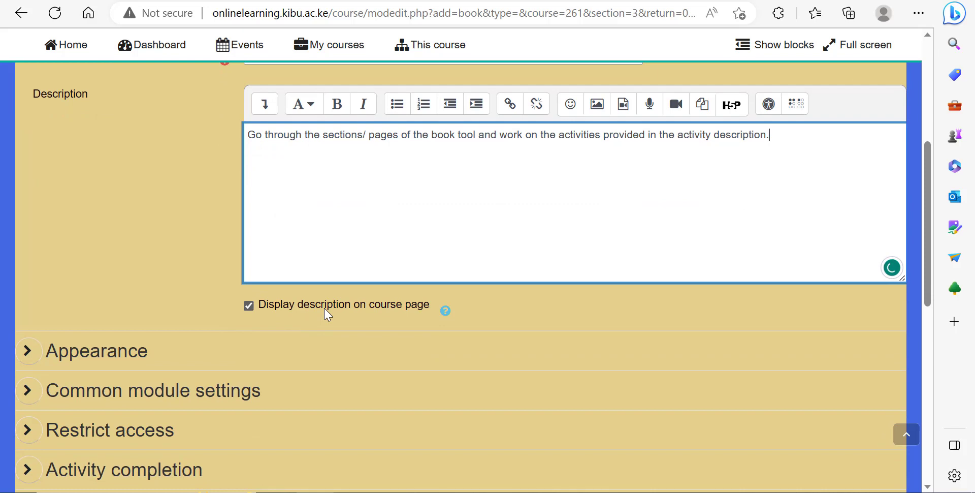
scroll(328, 313, "down", 4)
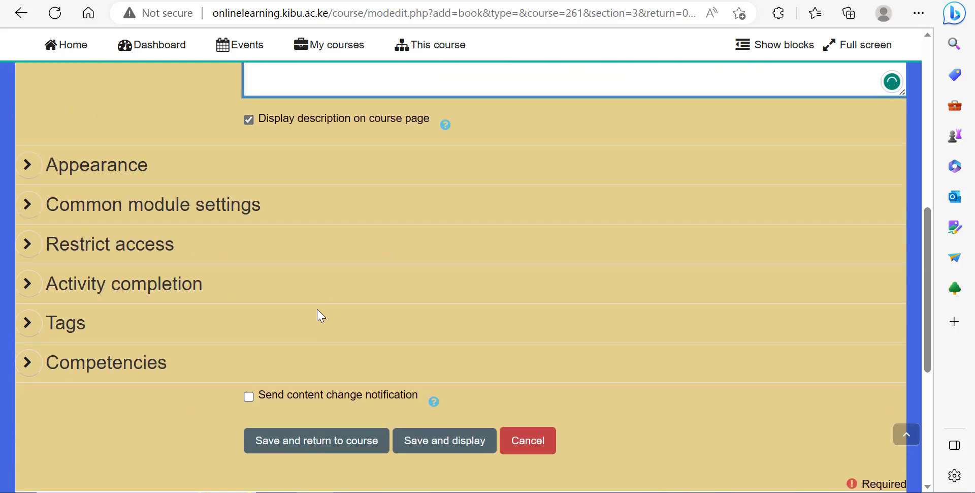
left_click(29, 284)
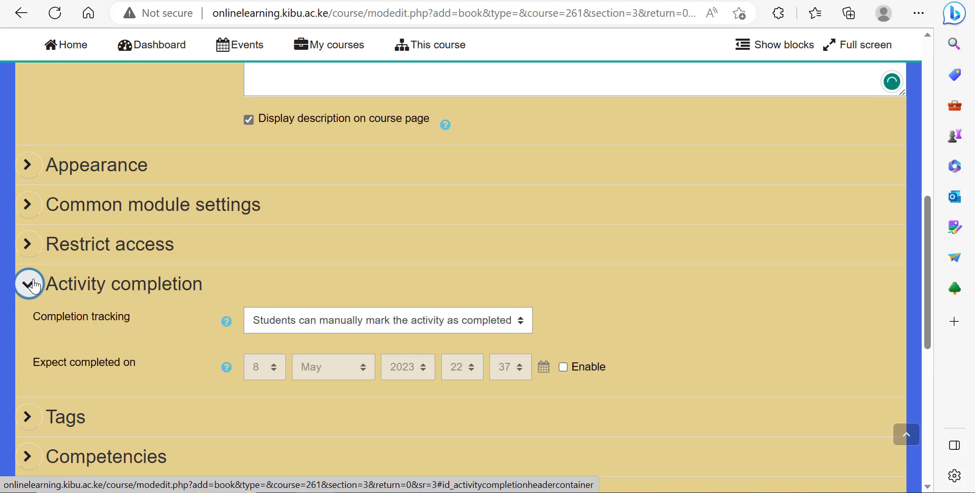
left_click(383, 326)
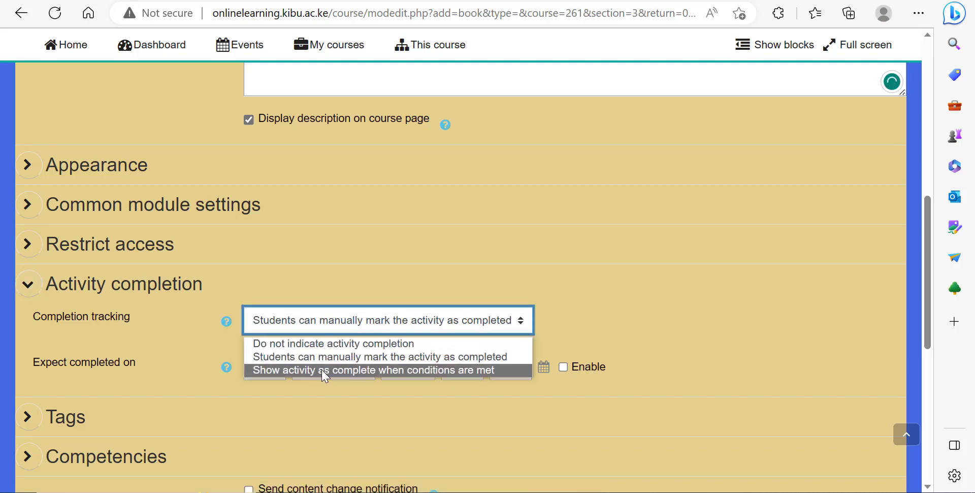
left_click(370, 375)
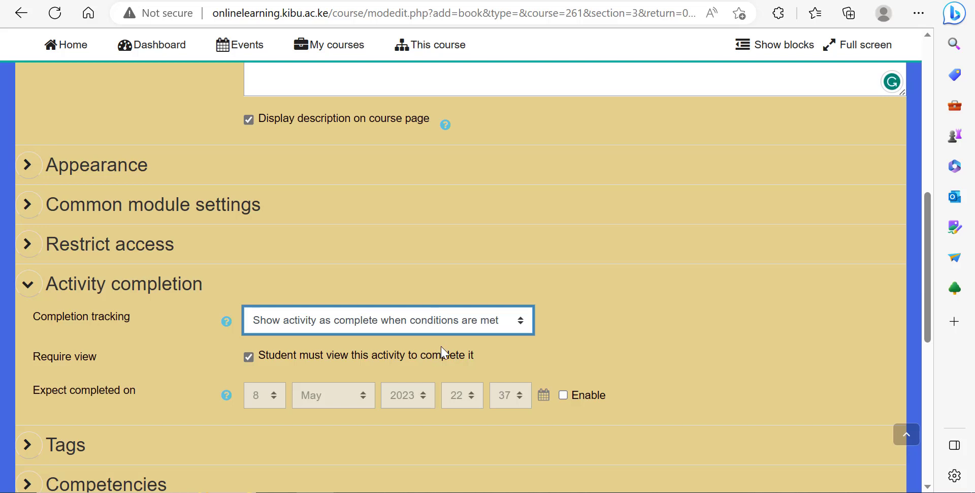
scroll(440, 350, "down", 2)
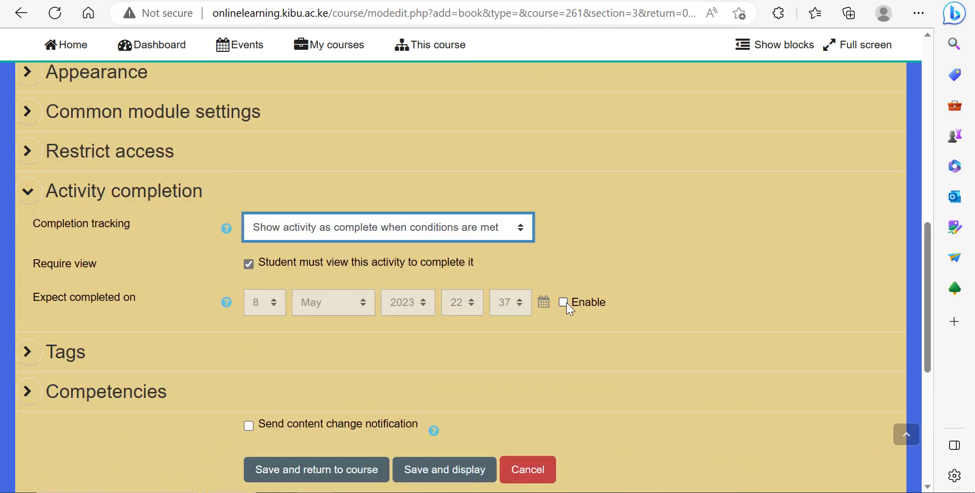
left_click(563, 302)
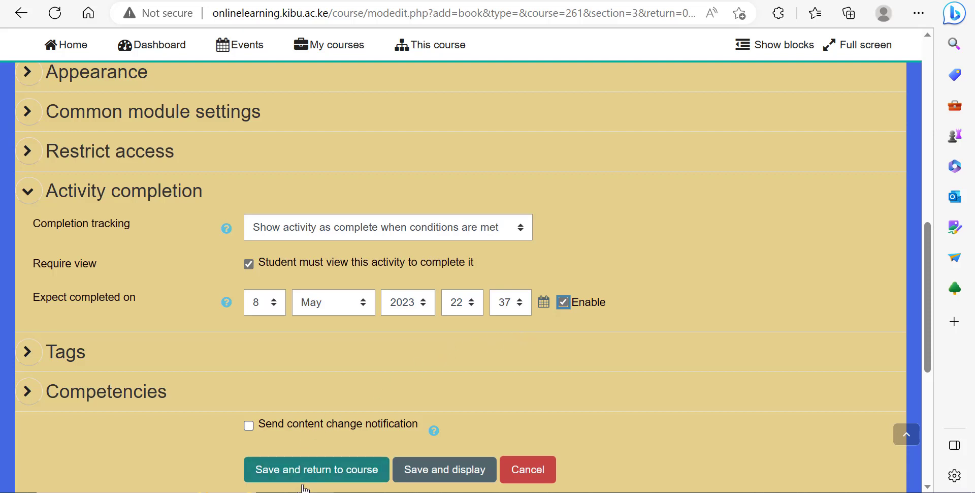
Save the book, return to the course, and open Week 1 Book Resource from its week
left_click(328, 474)
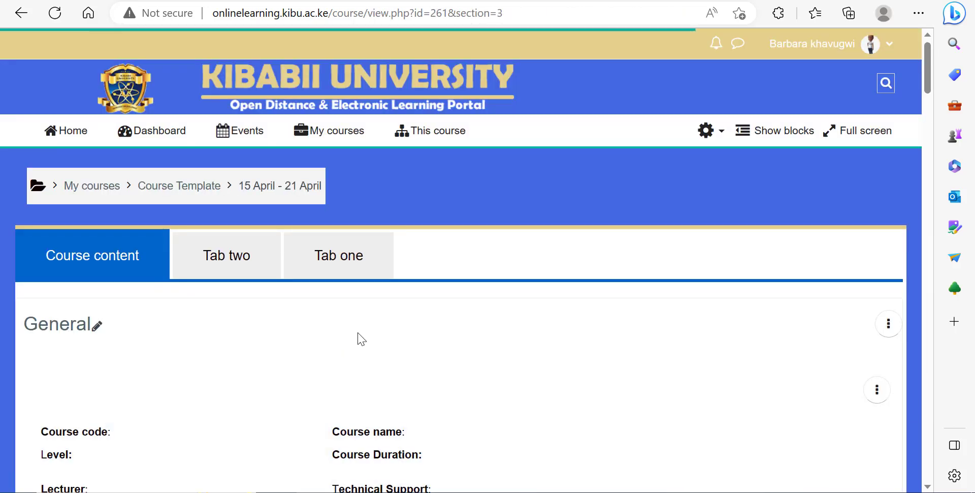
scroll(355, 335, "down", 10)
scroll(357, 327, "down", 20)
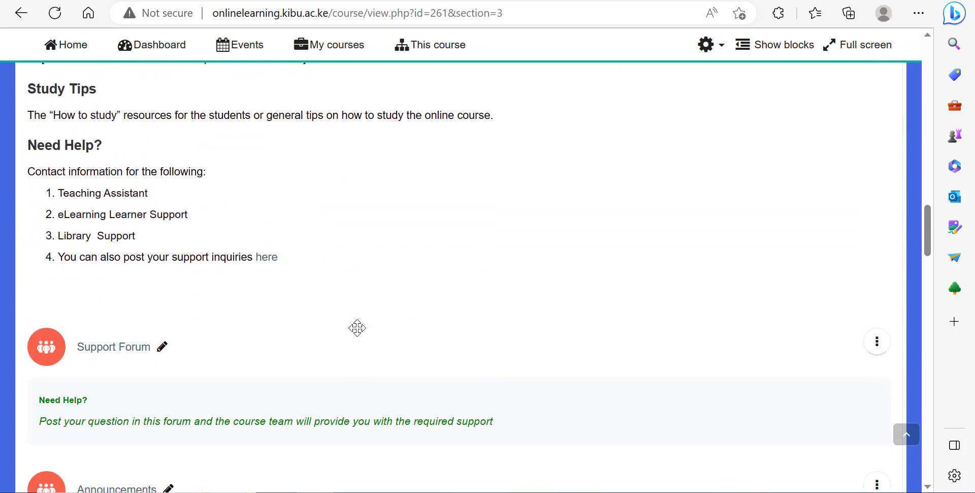
scroll(357, 325, "down", 20)
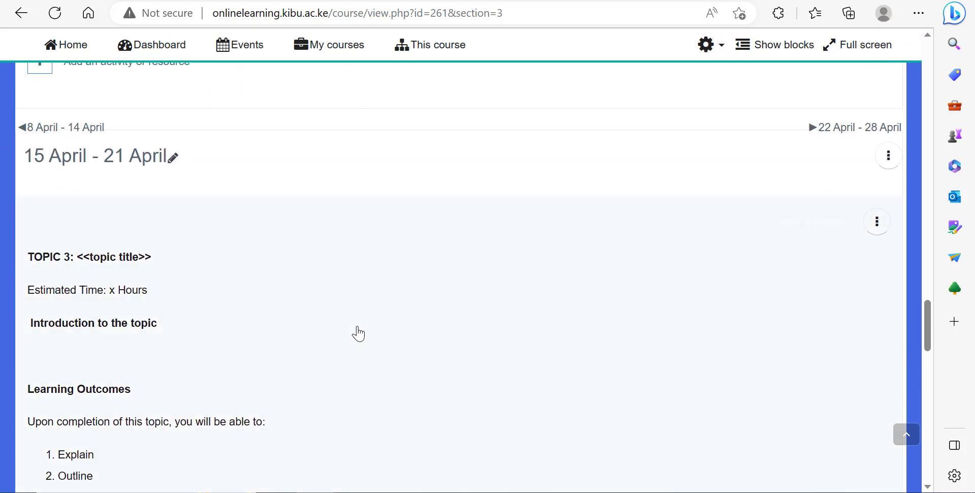
scroll(356, 328, "down", 15)
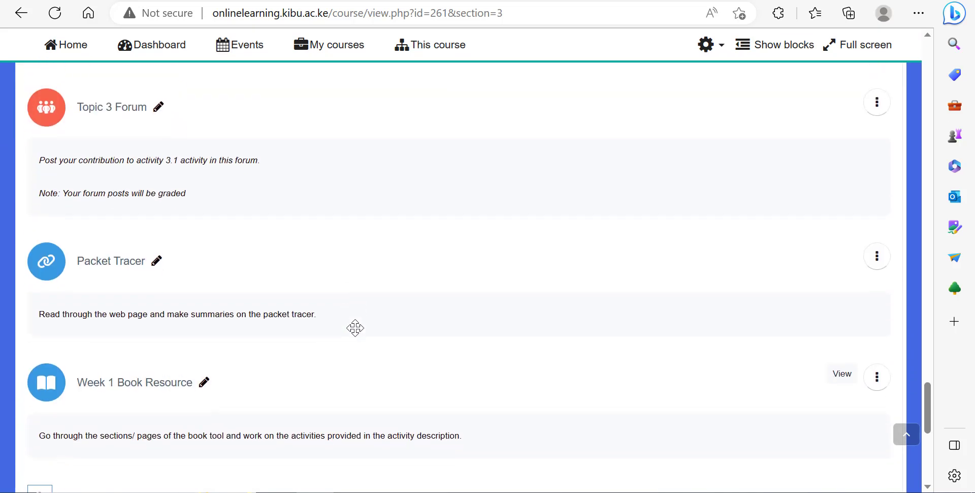
scroll(356, 327, "up", 2)
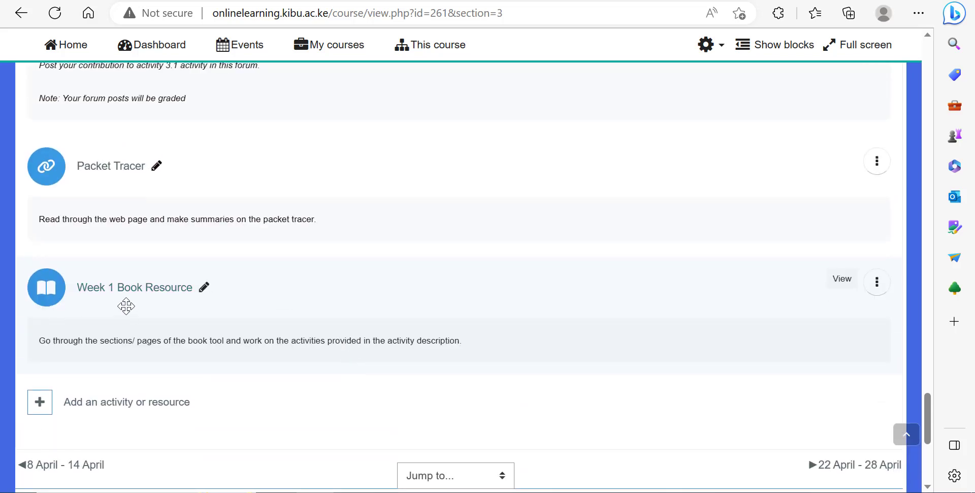
left_click(151, 297)
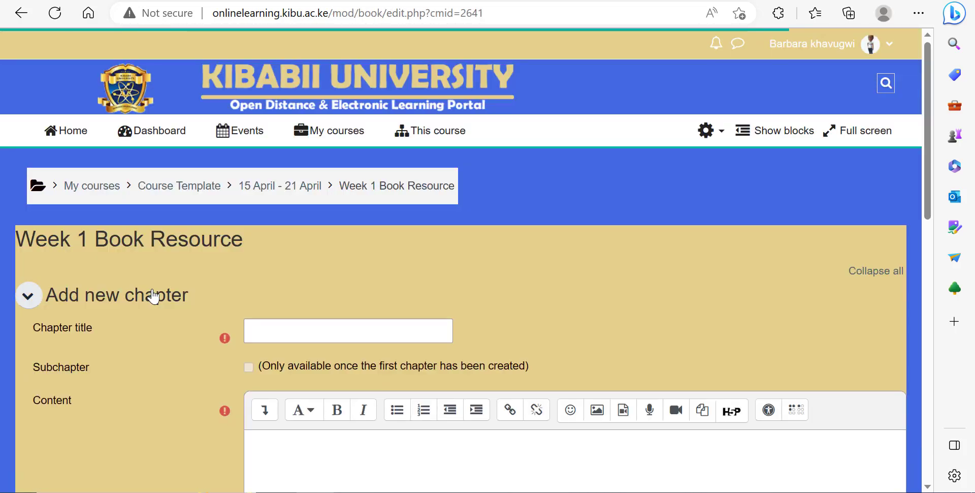
Save chapter 'Page 1' containing the pasted key principles of active learning text
left_click(300, 333)
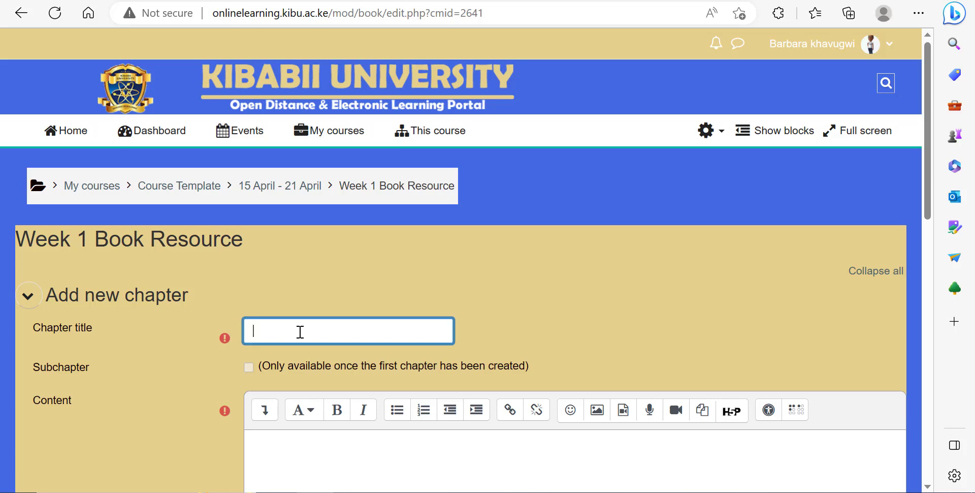
type("Page 1")
scroll(304, 321, "down", 3)
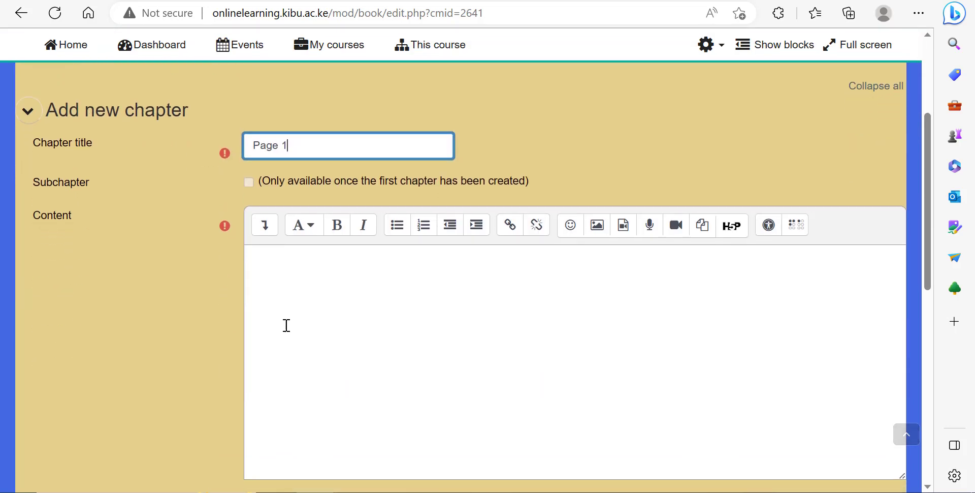
left_click(276, 281)
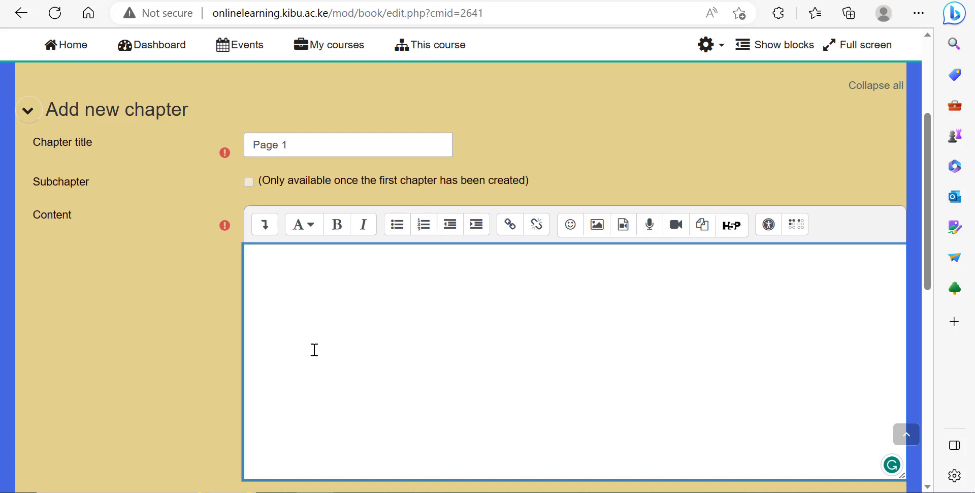
type("Cisco Packet Tracer - Networking Simulation Tool (netacad.com)")
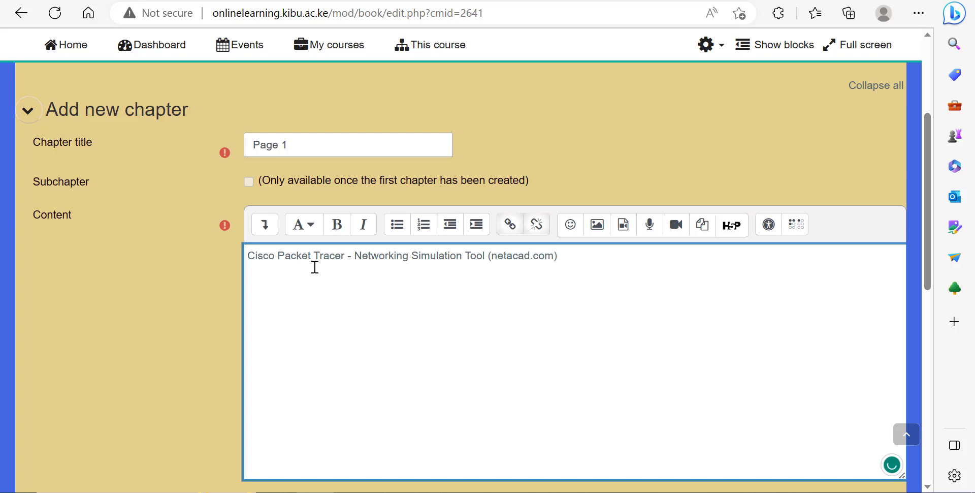
key("ctrl+z")
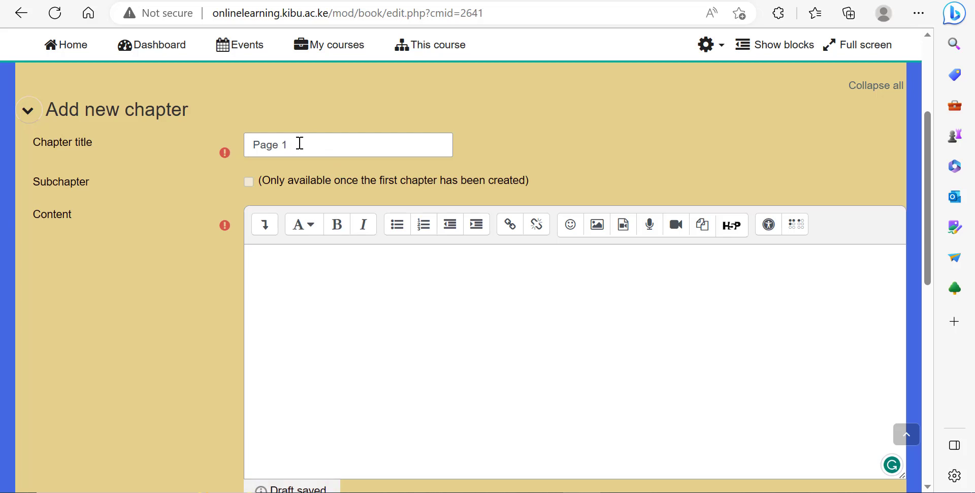
left_click(312, 295)
type("The key principles of active learning are: 1.The task has purpose and relevance to the students.□2. The students are able to reflect on the meaning of what they have learnt.□3. The students can negotiate goals and methods of learning with the teacher.□4. The students can critically evaluate different ways and means of learning the content.□5. The complexity of the learning tasks is comparable to professional contexts and real life.□6. The tasks are situation-driven: that is, the need of the situation is taken into consideration in order to establish the learning tasks.\"")
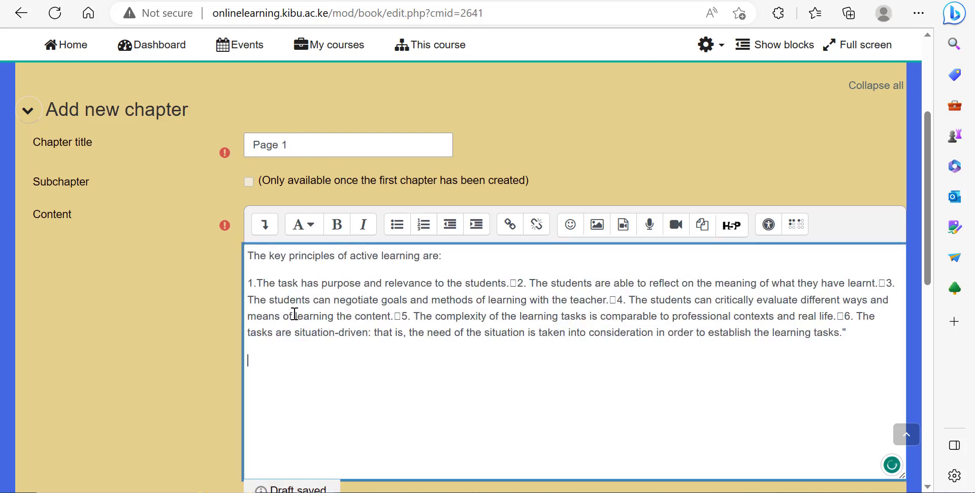
scroll(373, 329, "down", 6)
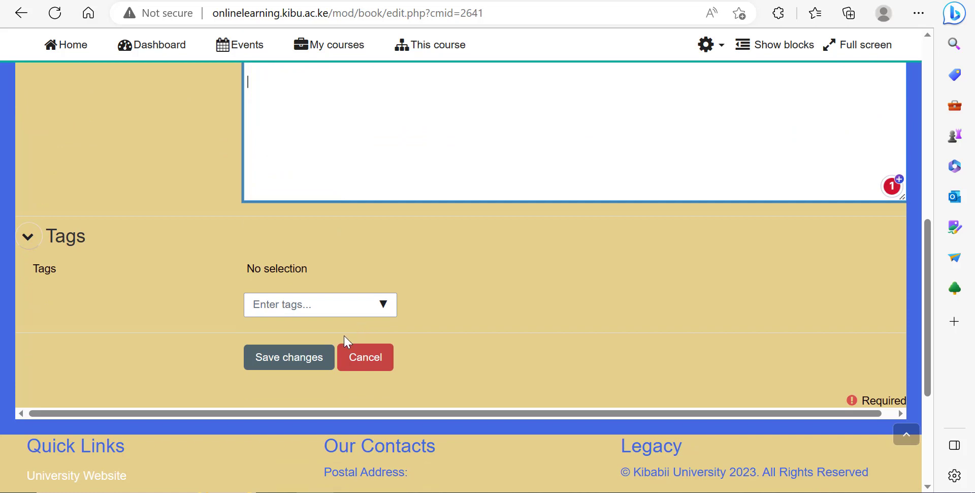
left_click(301, 361)
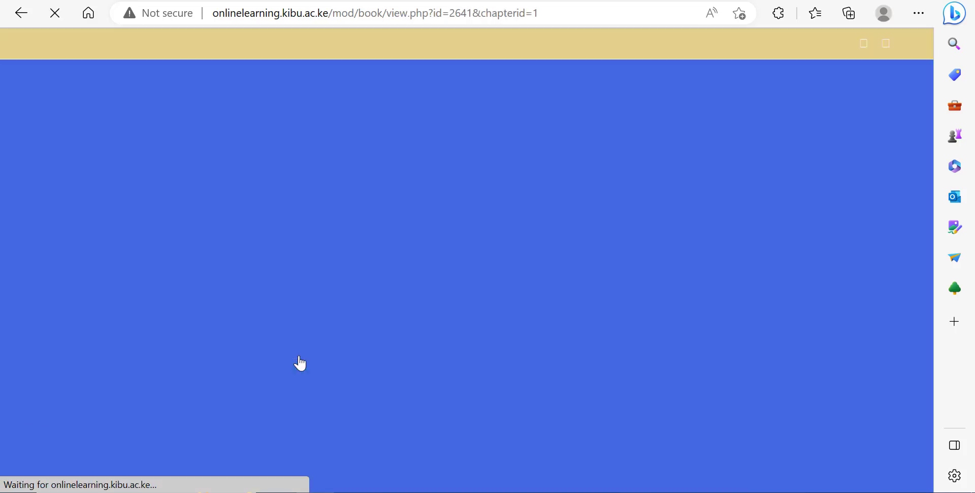
Show the side blocks so the Table of contents and Administration panels appear
scroll(118, 207, "down", 4)
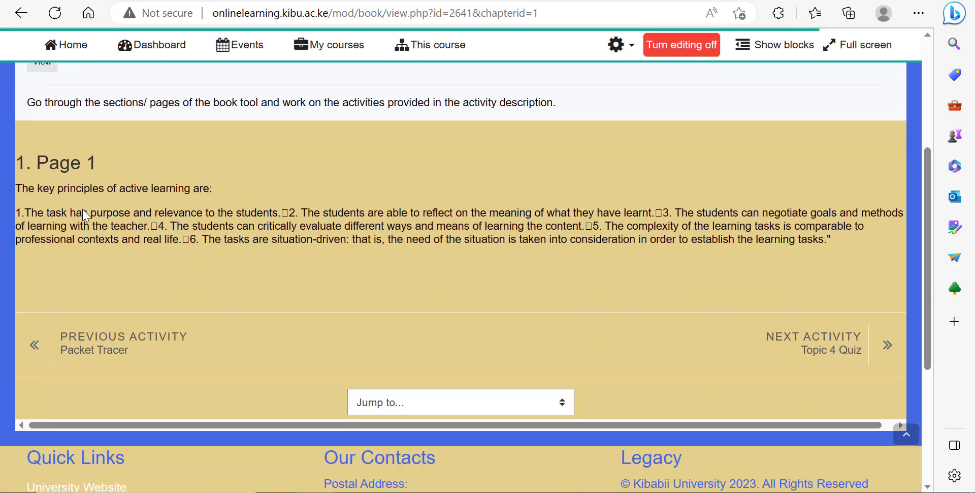
scroll(217, 223, "up", 4)
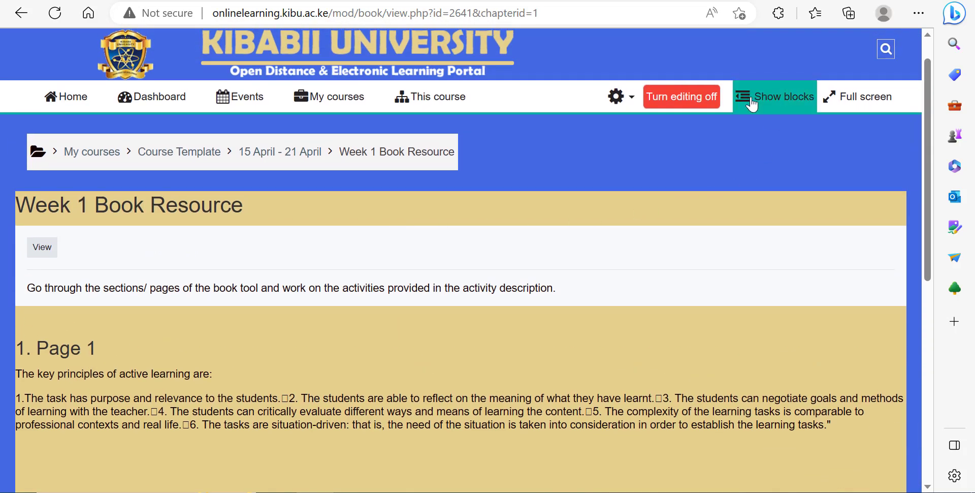
scroll(630, 294, "down", 5)
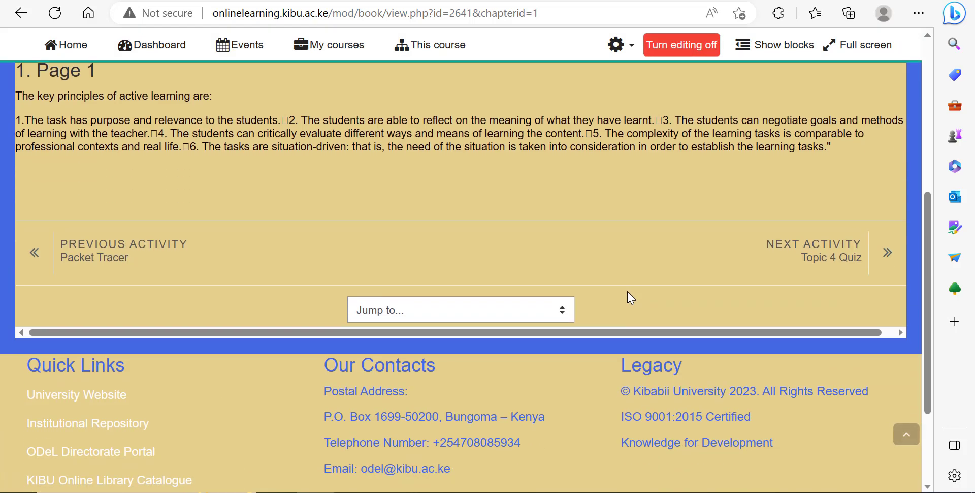
scroll(629, 294, "up", 5)
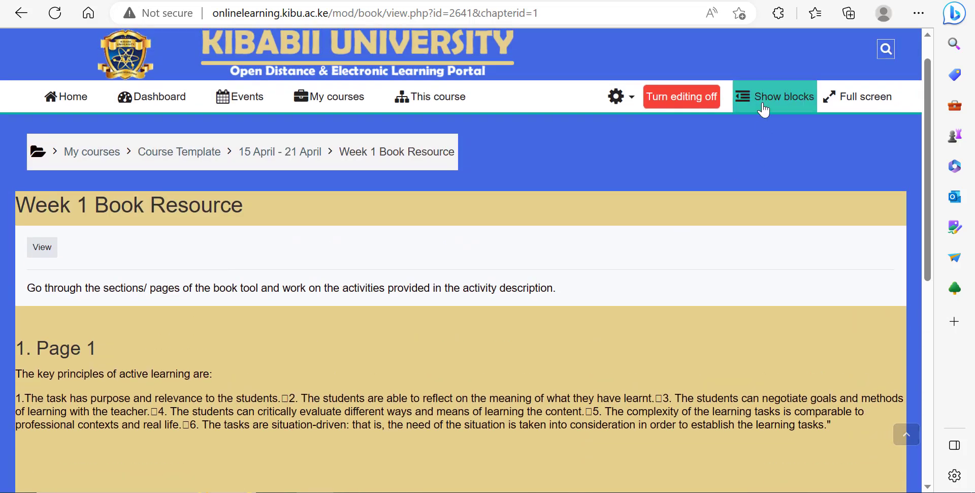
left_click(764, 104)
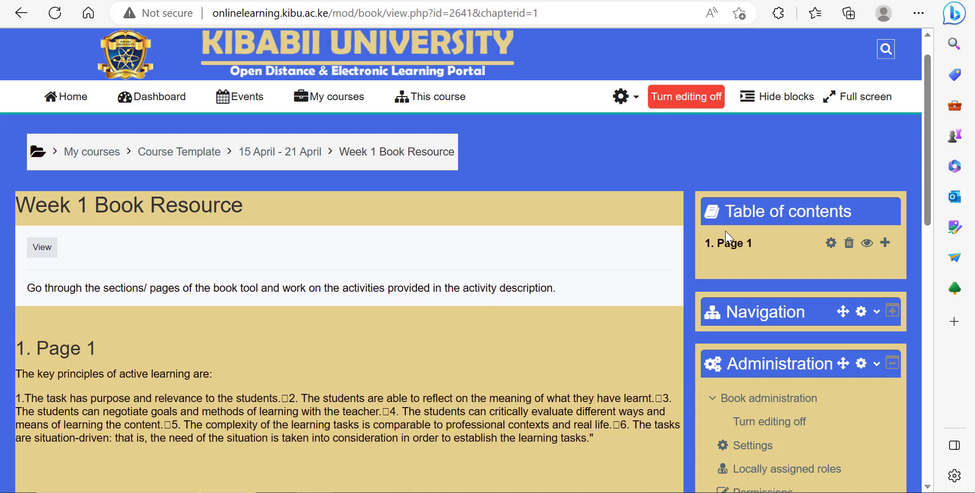
Add and save chapter 'page 2' after Page 1 with the active learning principles text
left_click(885, 243)
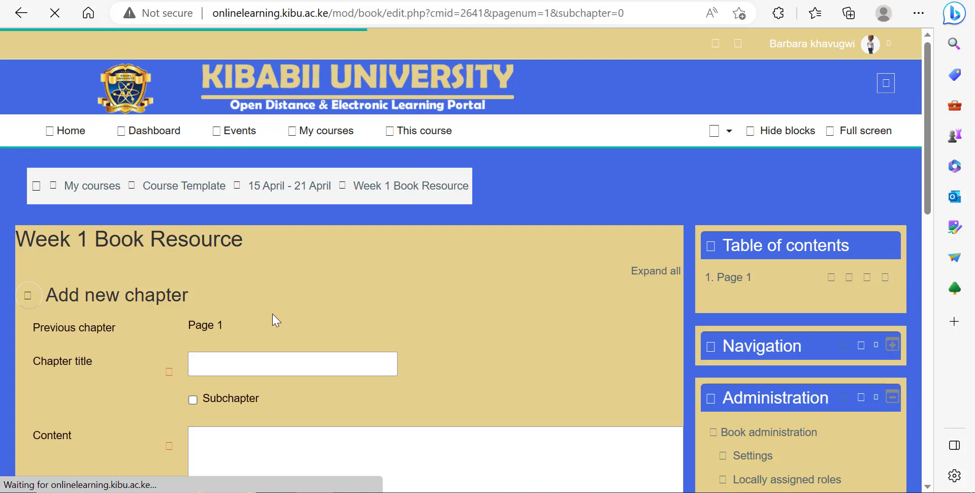
left_click(273, 358)
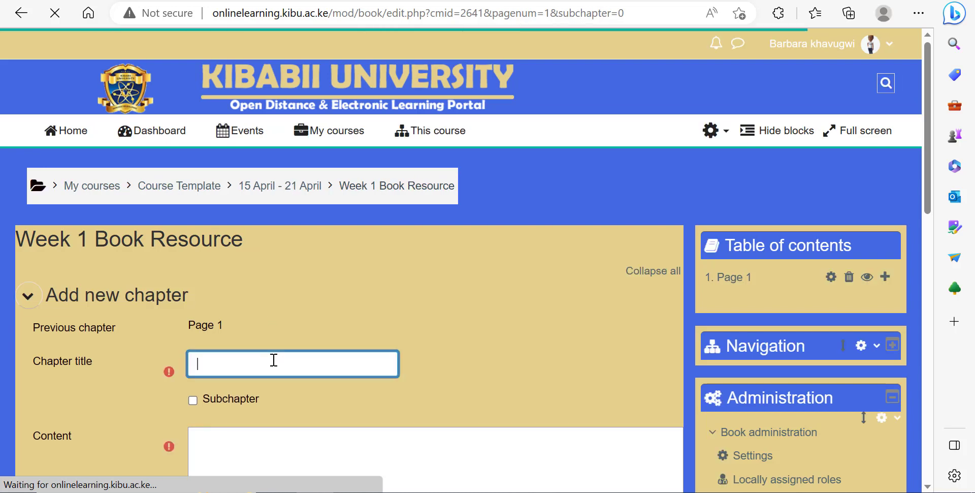
scroll(305, 305, "up", 7)
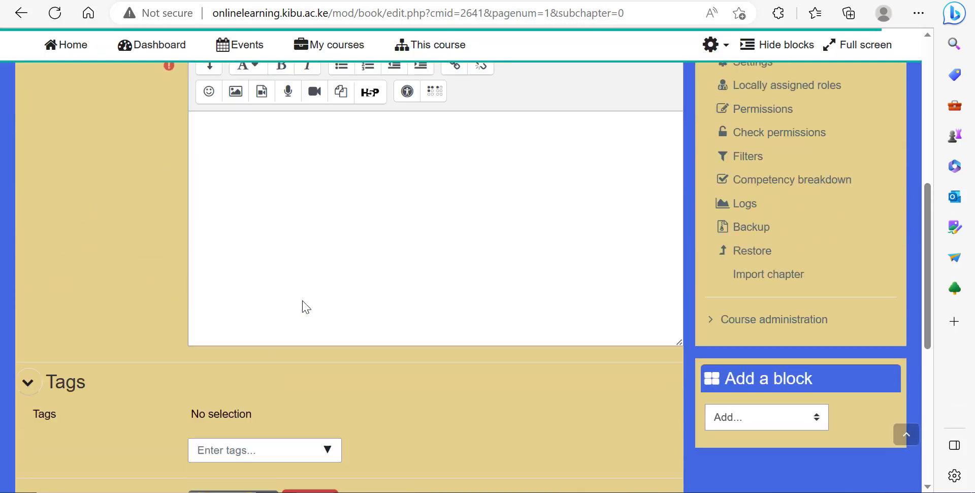
left_click(249, 295)
type("page")
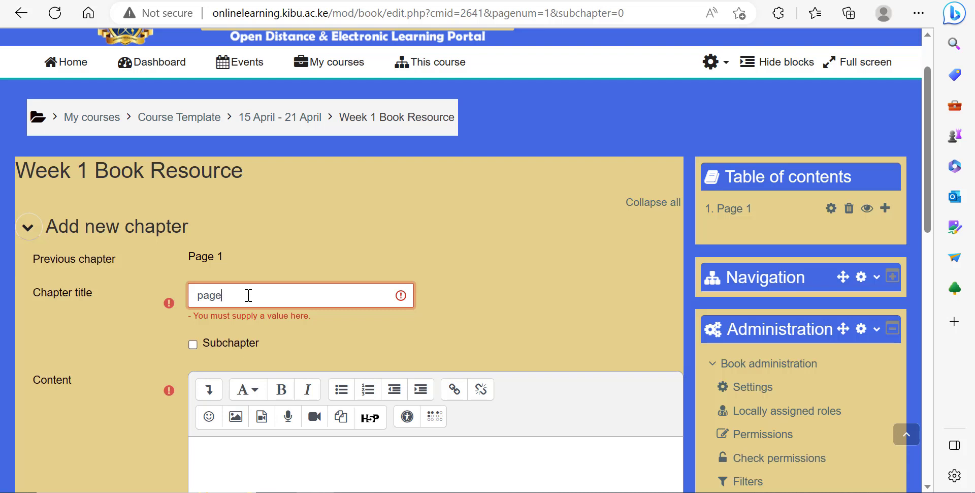
type(" 2")
scroll(242, 361, "down", 2)
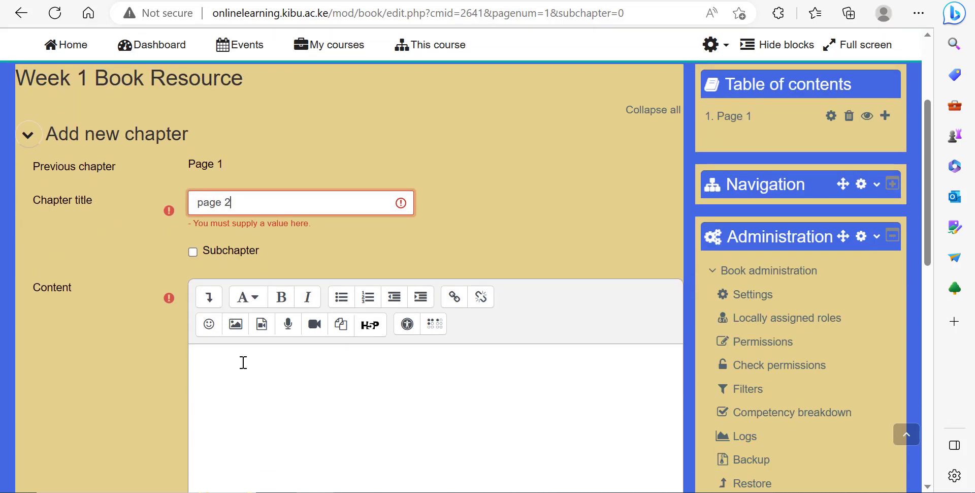
left_click(240, 379)
type("The key principles of active learning are: 1.The task has purpose and relevance to the students.□2. The students are able to reflect on the meaning of what they have learnt.□3. The students can negotiate goals and methods of learning with the teacher.□4. The students can critically evaluate different ways and means of learning the content.□5. The complexity of the learning tasks is comparable to professional contexts and real life.□6. The tasks are situation-driven: that is, the need of the situation is taken into consideration in order to establish the learning tasks.\"")
scroll(283, 289, "down", 5)
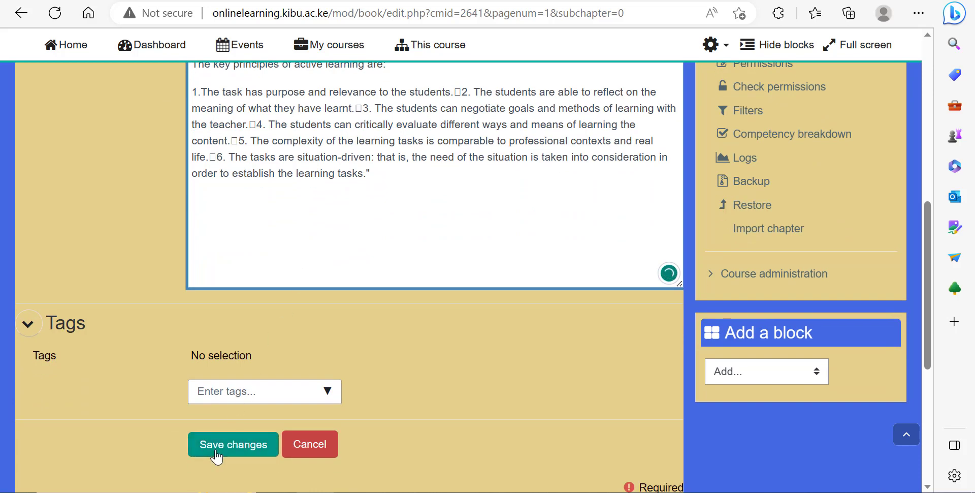
left_click(217, 456)
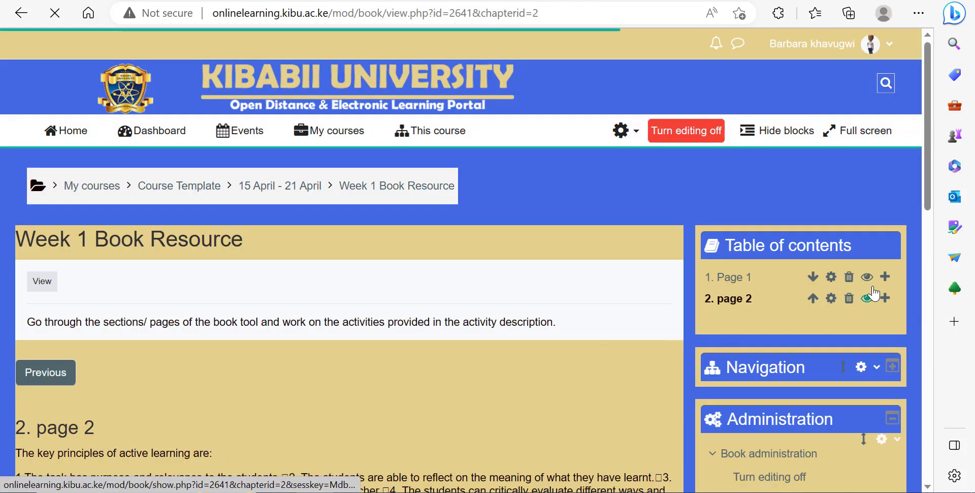
Add and save chapter 'page 3' after page 2 with the same active learning text
left_click(885, 302)
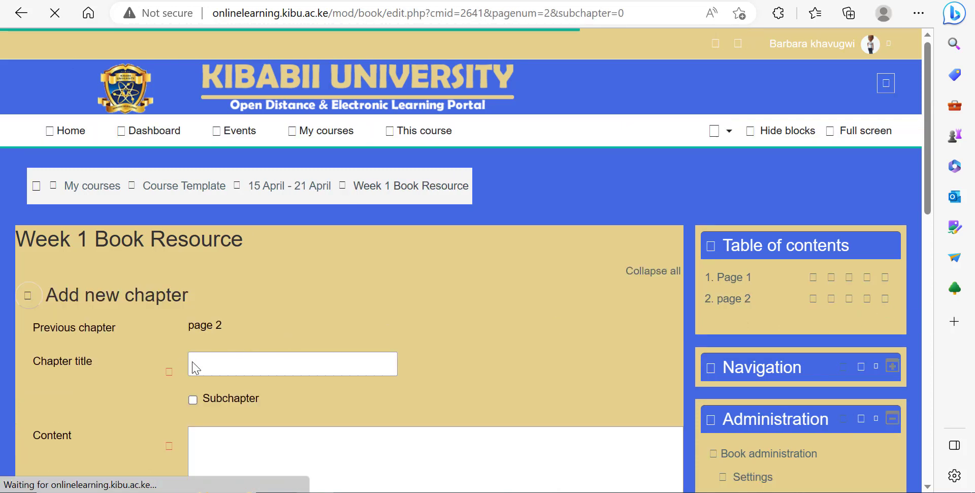
left_click(222, 362)
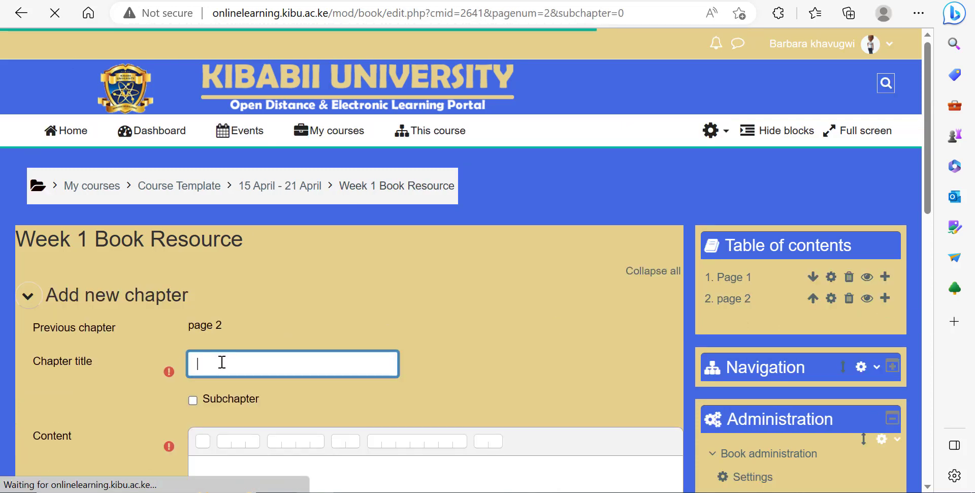
type("page")
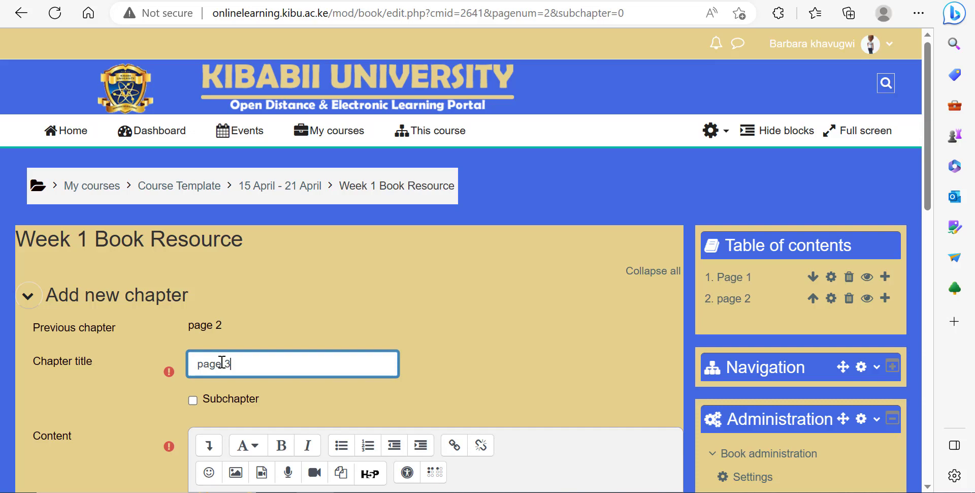
type(" 3")
scroll(229, 355, "down", 4)
left_click(231, 364)
type("The key principles of active learning are:  1.The task has purpose and relevance to the students.□2. The students are able to reflect on the meaning of what they have learnt.□3. The students can negotiate goals and methods of learning with the teacher.□4. The students can critically evaluate different ways and means of learning the content.□5. The complexity of the learning tasks is comparable to professional contexts and real life.□6. The tasks are situation-driven: that is, the need of the situation is taken into consideration in order to establish the learning tasks.\"")
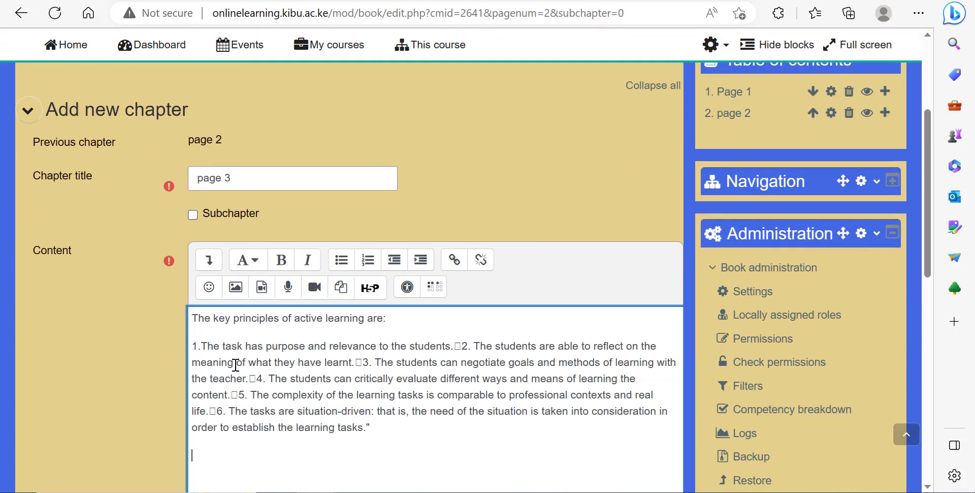
scroll(264, 363, "down", 5)
left_click(258, 421)
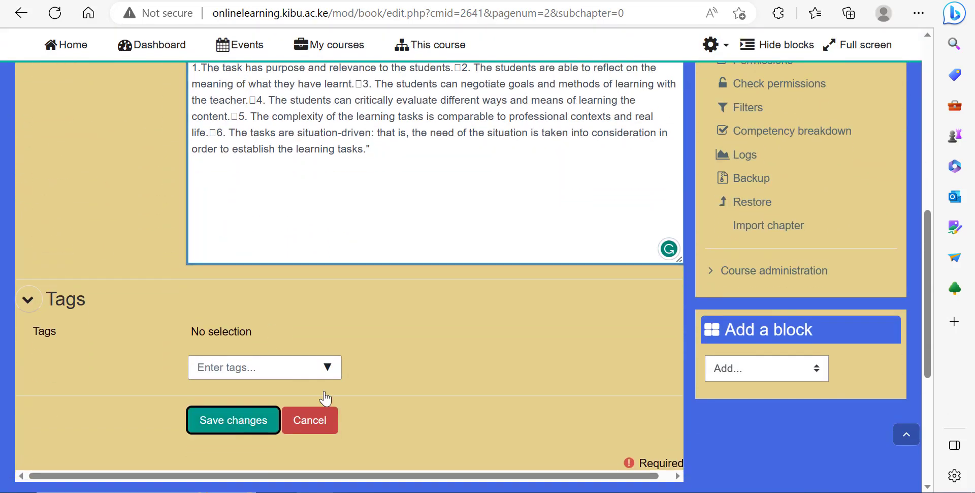
scroll(325, 397, "up", 4)
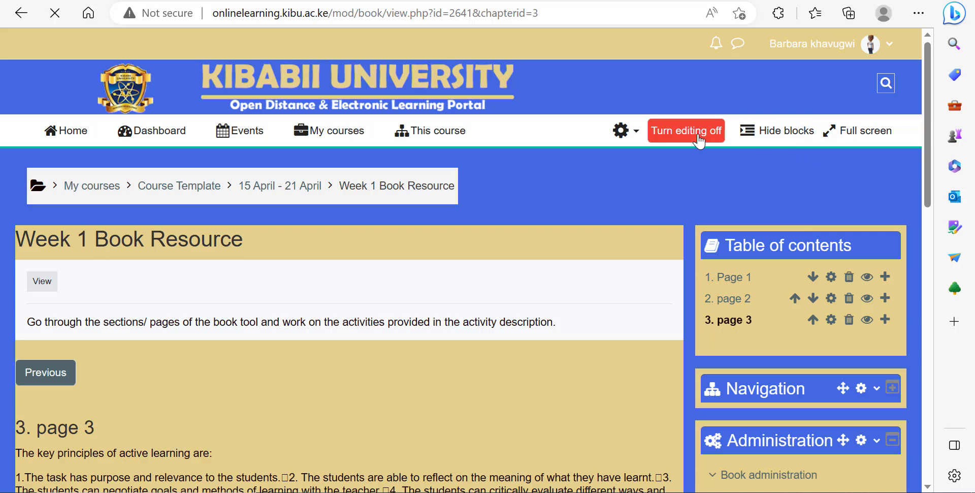
View chapters Page 1, page 2 and page 3 in turn from the table of contents
scroll(186, 407, "down", 2)
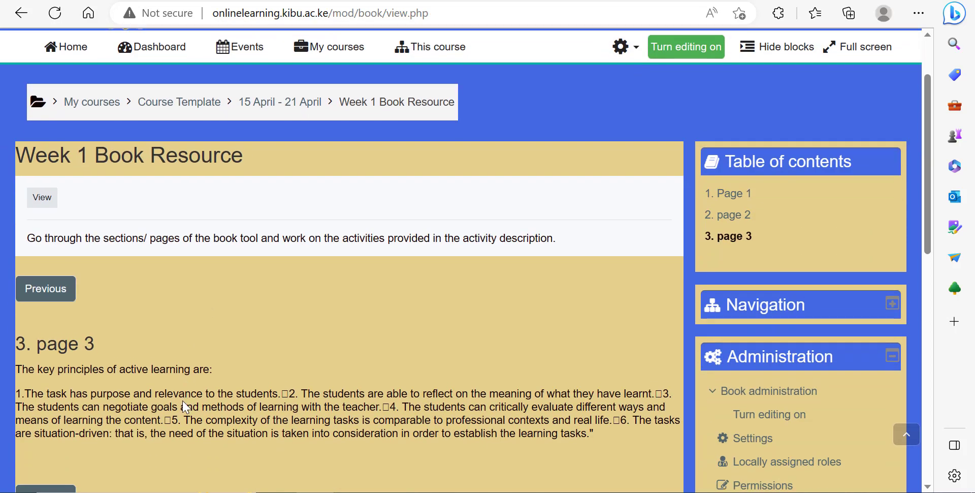
scroll(186, 401, "down", 4)
scroll(188, 387, "up", 2)
scroll(442, 318, "up", 2)
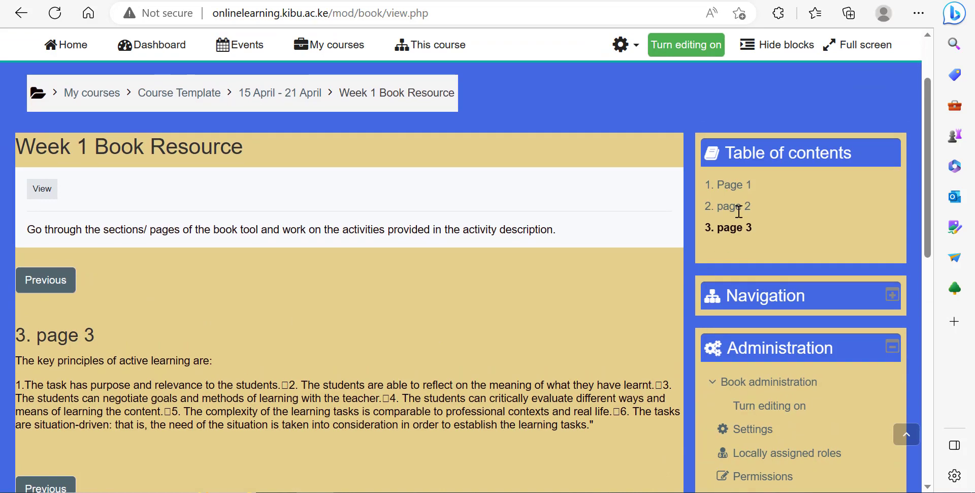
left_click(742, 197)
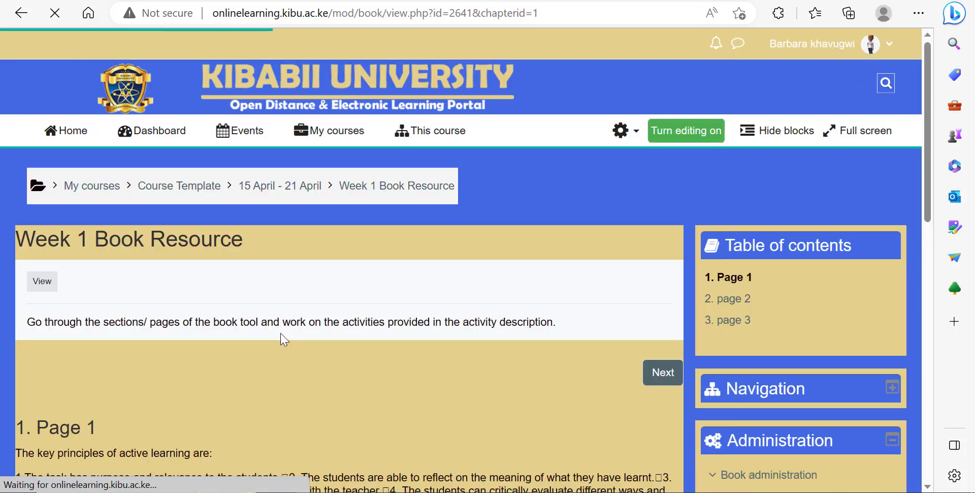
scroll(275, 356, "down", 3)
left_click(732, 113)
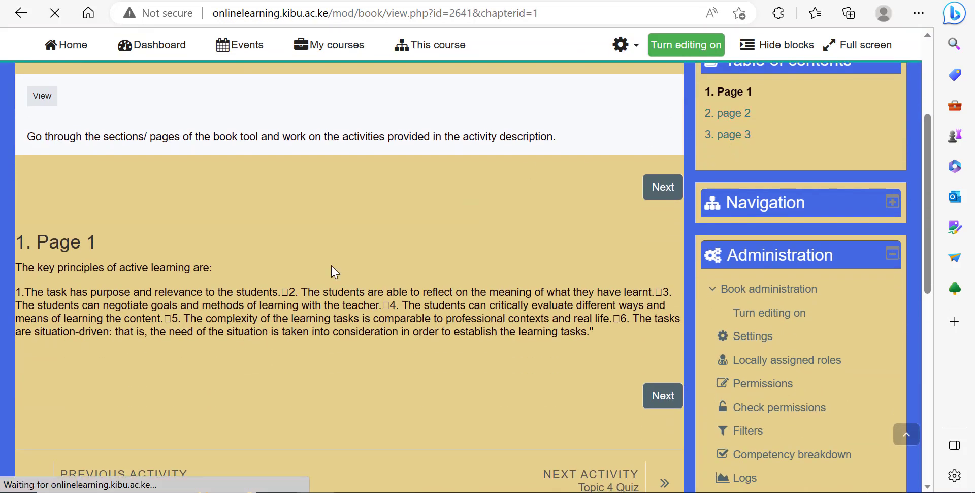
scroll(470, 245, "down", 5)
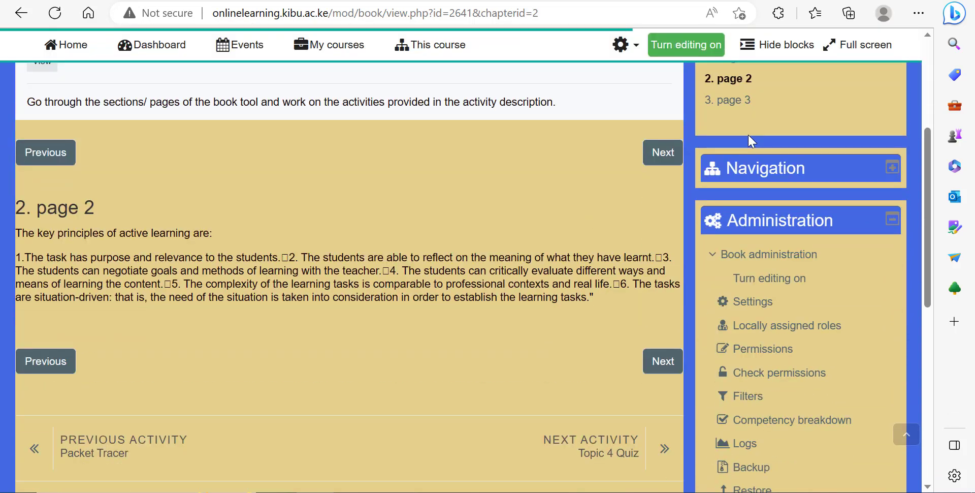
left_click(733, 102)
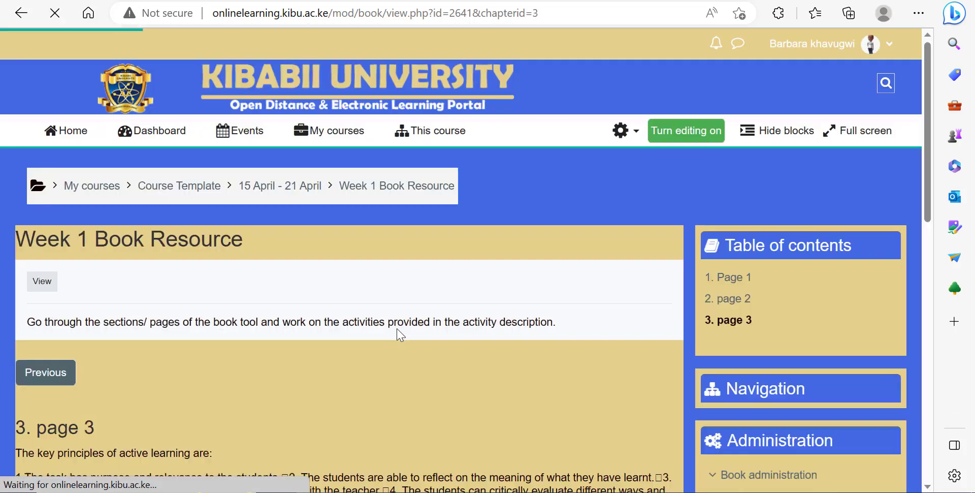